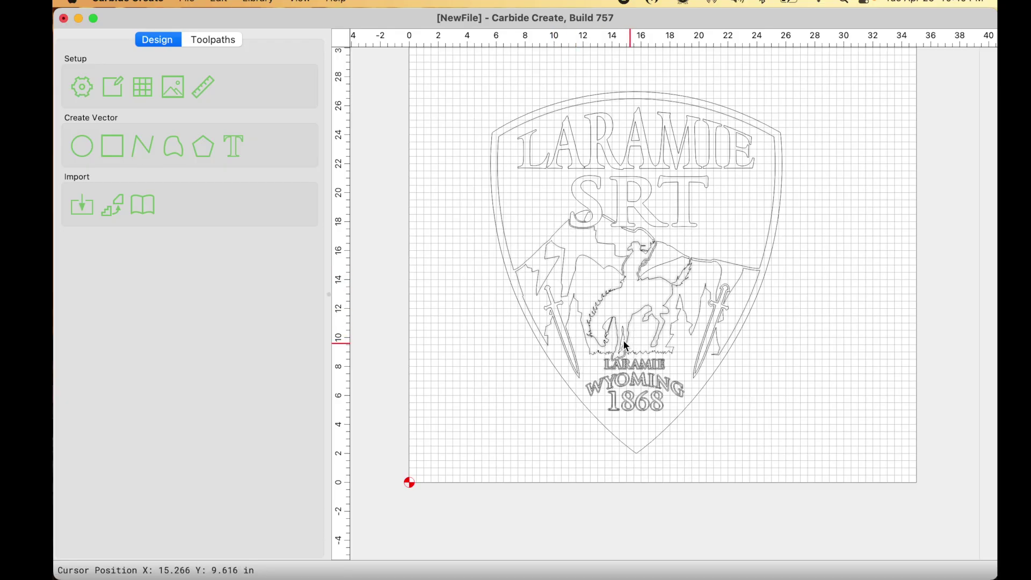
scroll(620, 339, "up", 5)
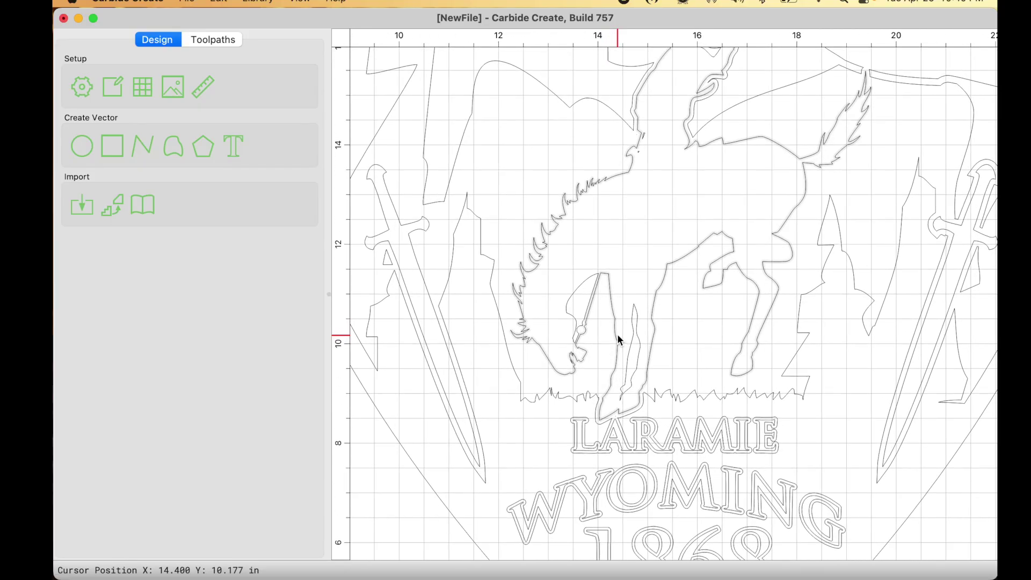
scroll(618, 423, "up", 5)
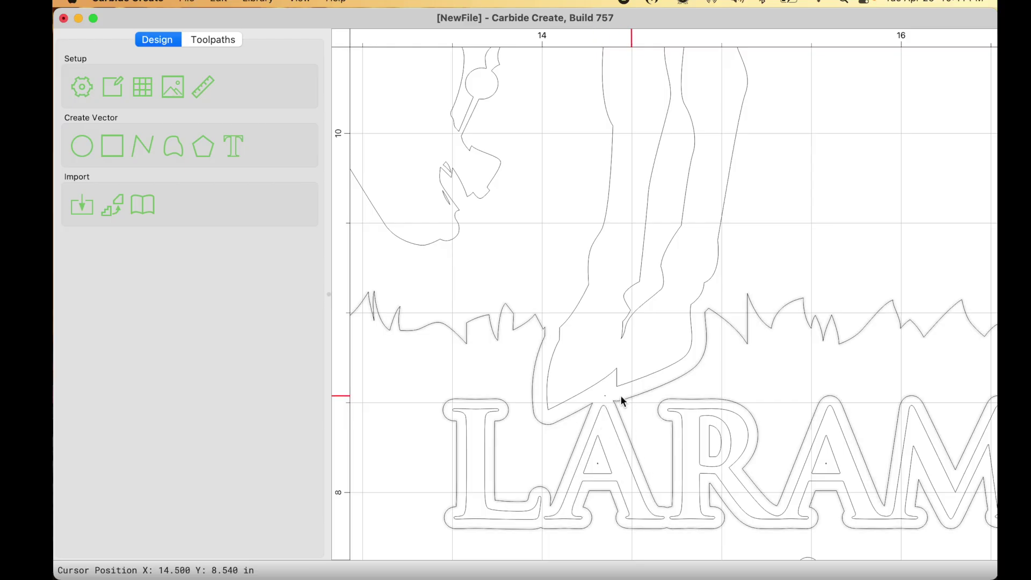
scroll(595, 405, "up", 10)
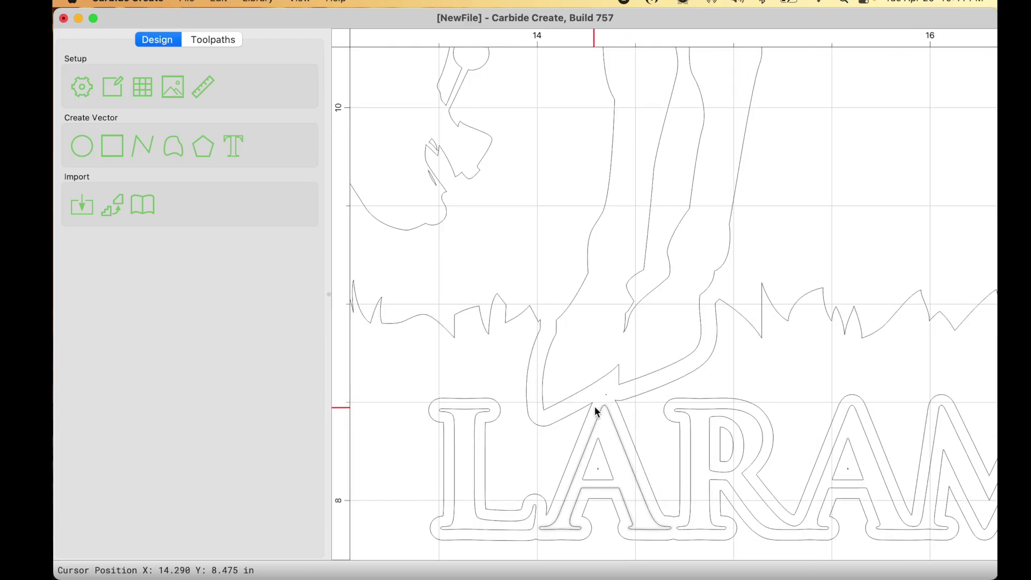
Cut the merged outline at the corner node left of the A's apex with Cut Vector
left_click(575, 420)
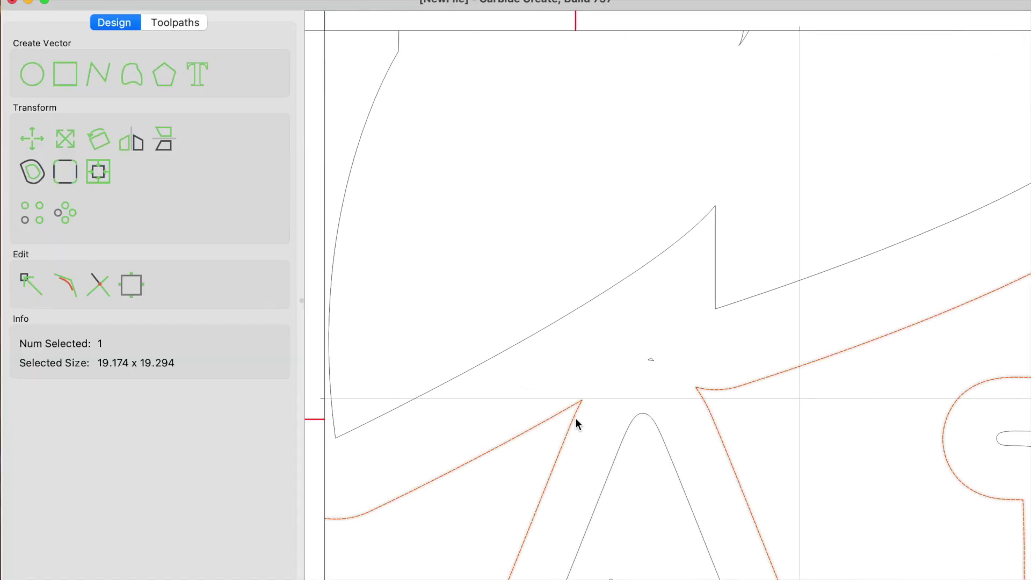
left_click(25, 280)
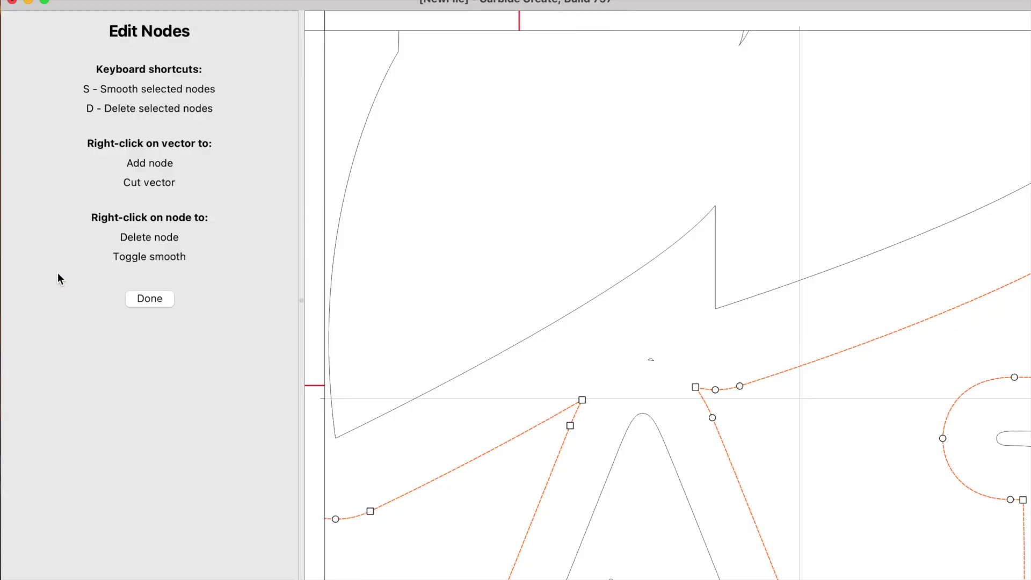
left_click(582, 400)
right_click(582, 400)
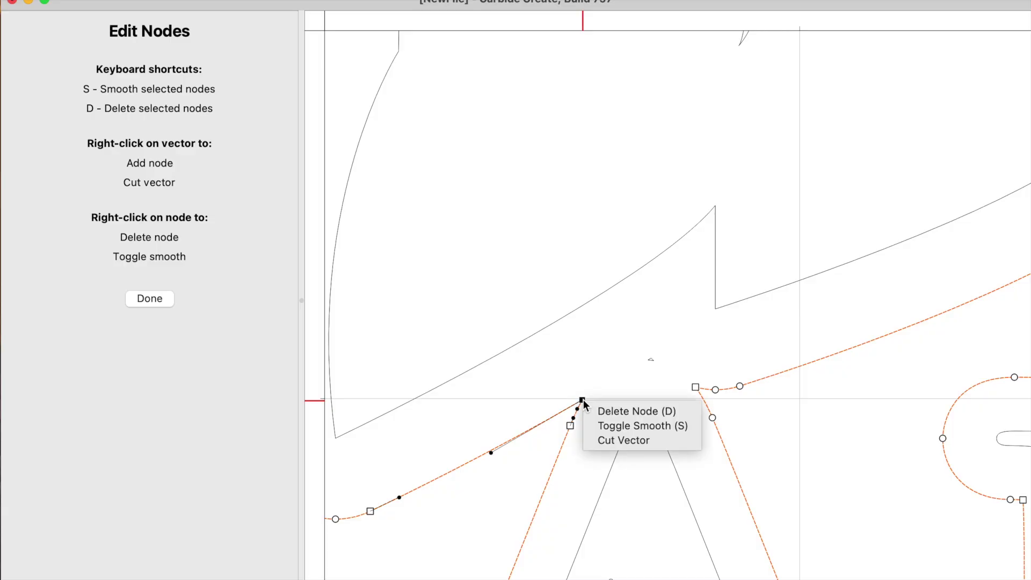
left_click(617, 439)
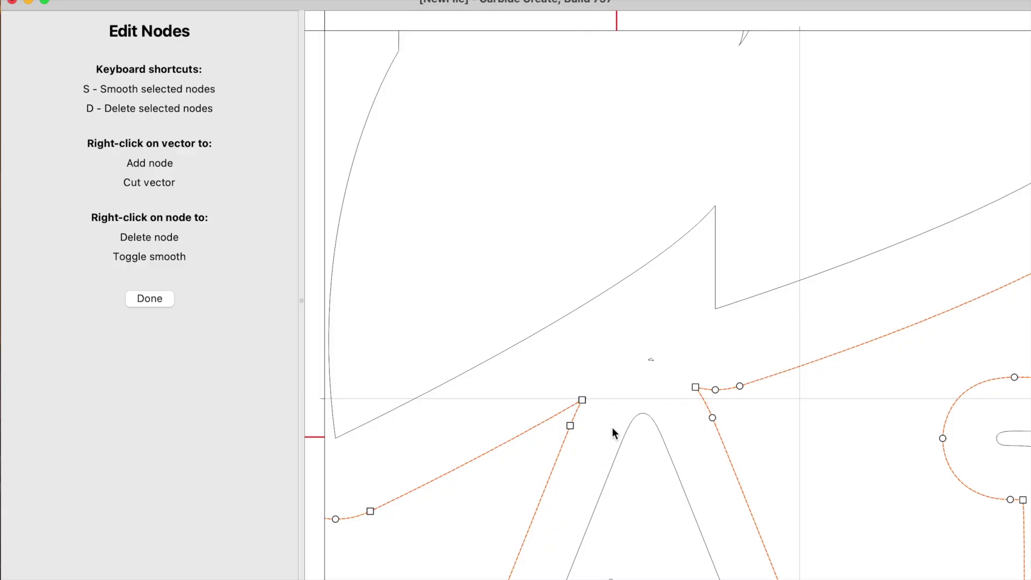
Drag the freed end away from the corner into a curved tail and finish node editing
scroll(584, 397, "up", 3)
scroll(584, 397, "up", 2)
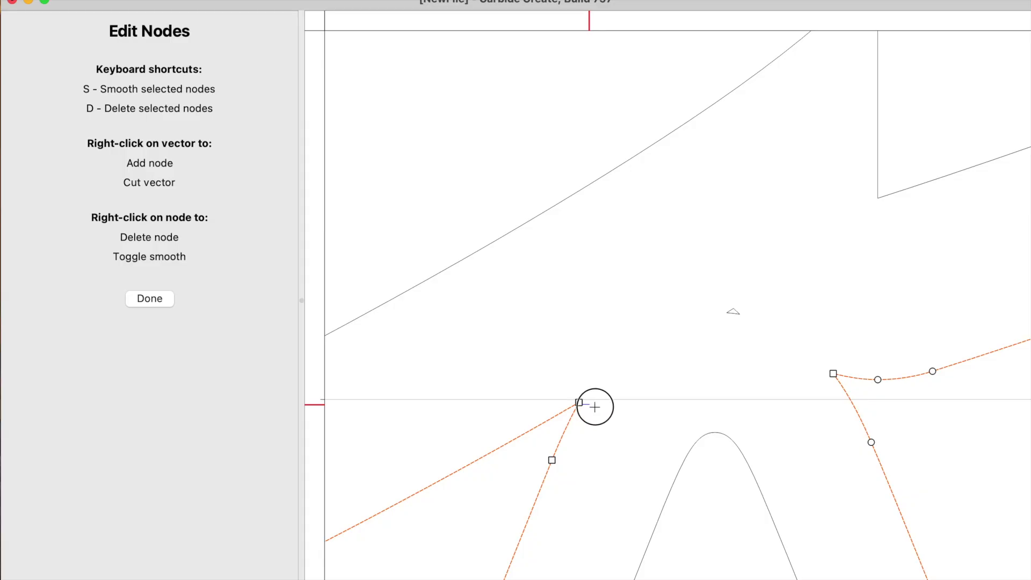
left_click_drag(579, 402, 619, 451)
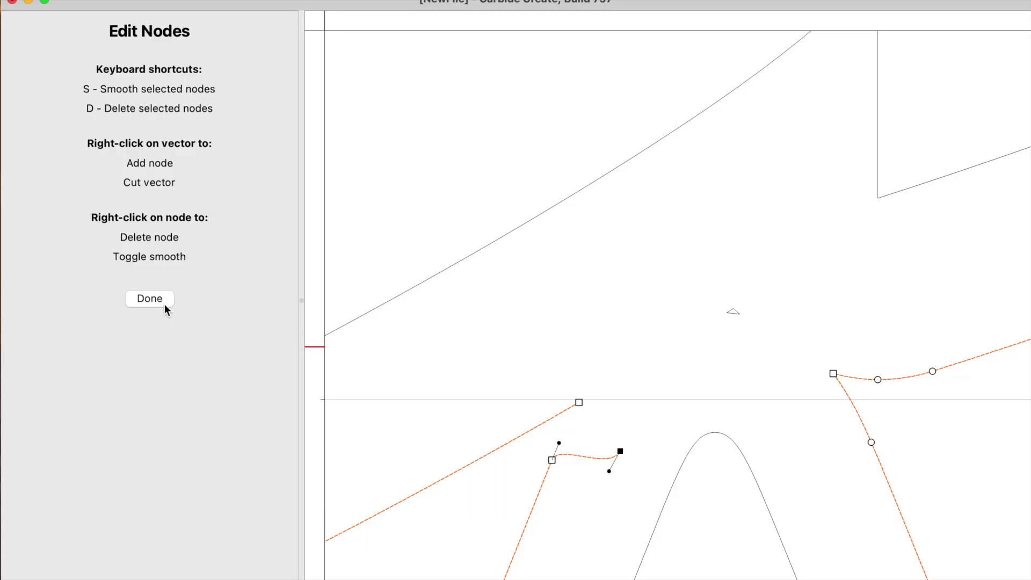
left_click(149, 299)
Cut the outline at the corner right of the A's apex and pull the freed end upward
right_click_drag(781, 324, 630, 240)
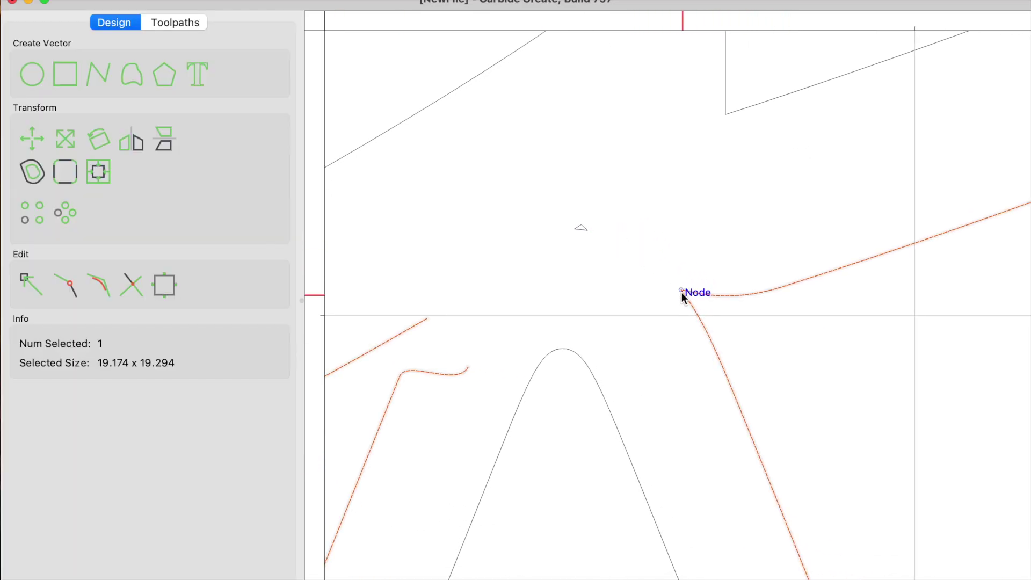
left_click(29, 282)
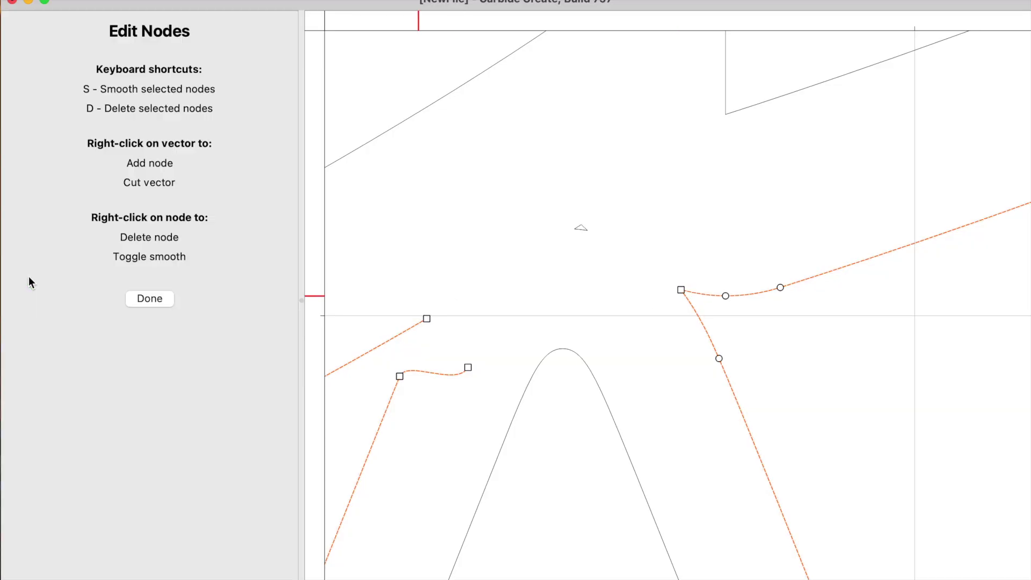
left_click(681, 291)
right_click(681, 290)
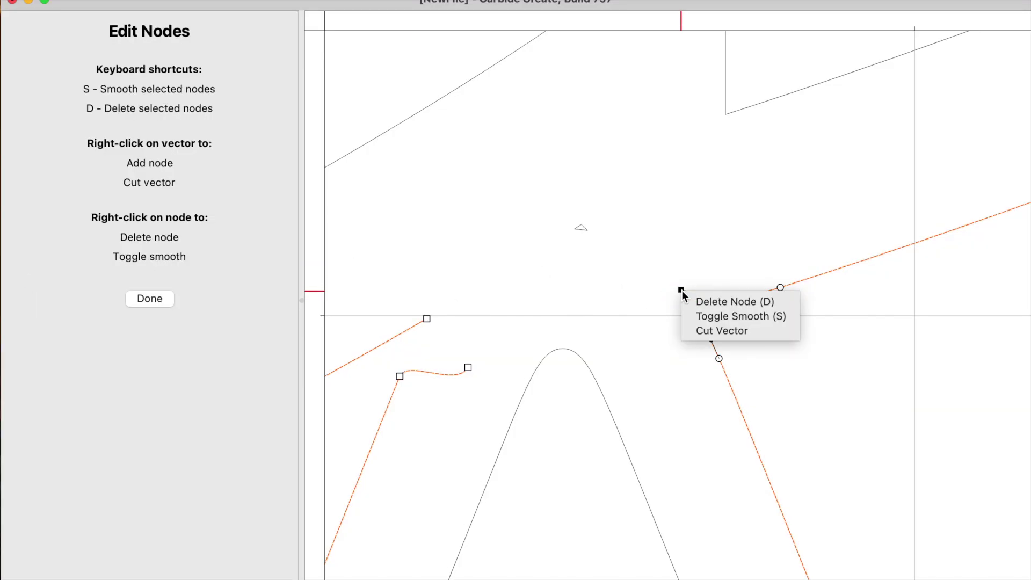
left_click(701, 332)
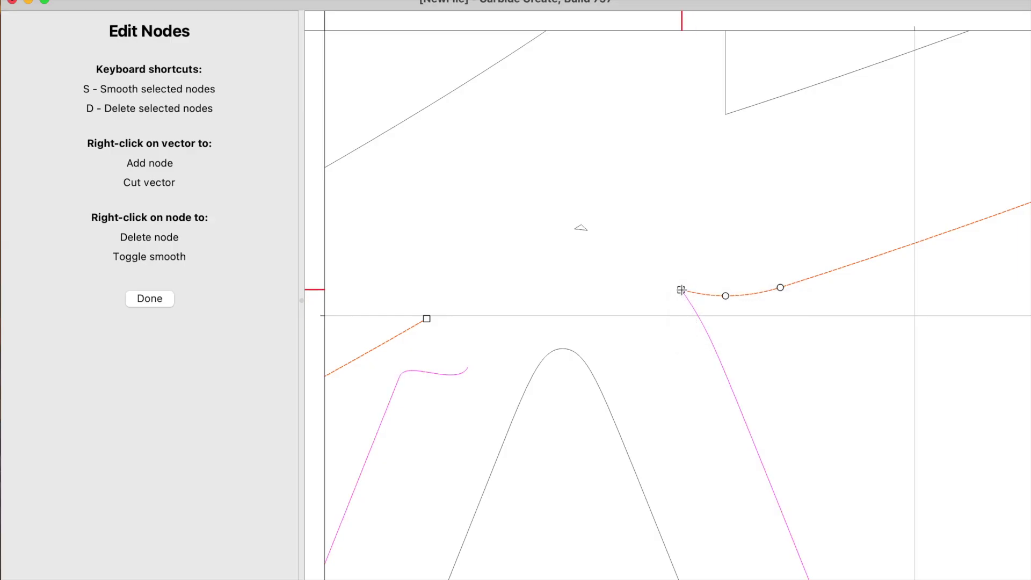
left_click(682, 290)
left_click_drag(681, 290, 706, 236)
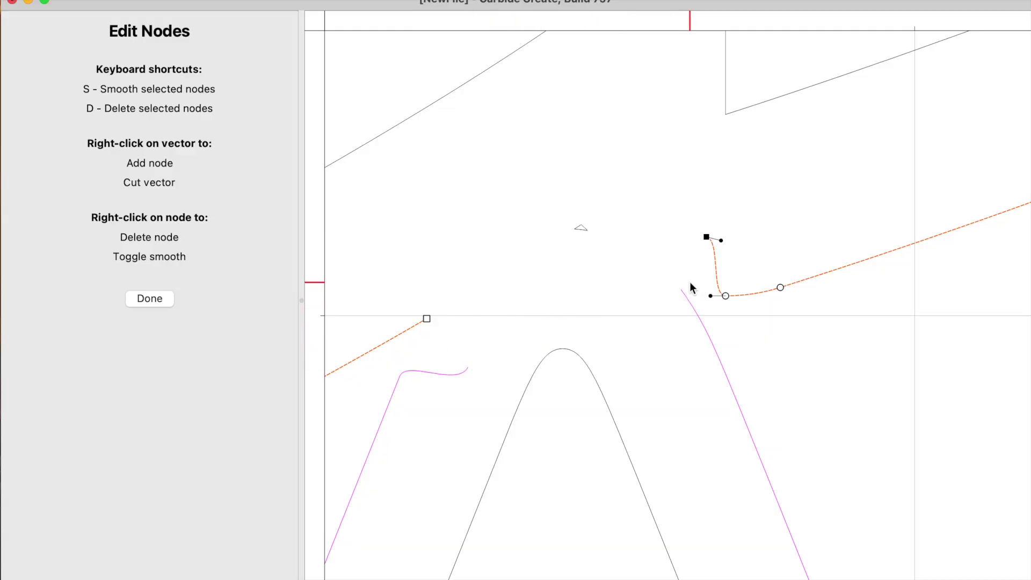
Exit node editing and deselect the cut outline
scroll(547, 333, "down", 8)
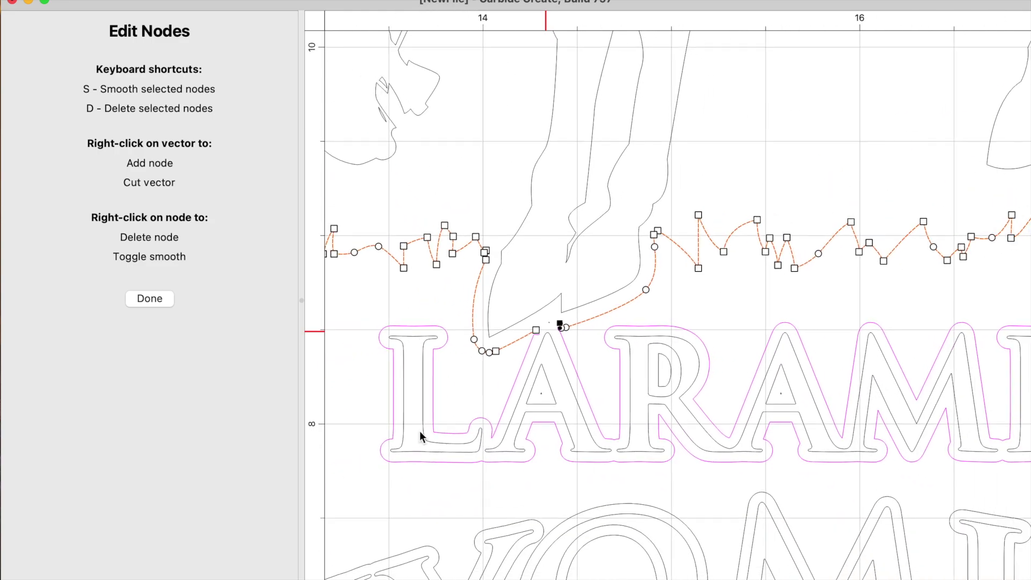
scroll(346, 446, "down", 5)
left_click(350, 412)
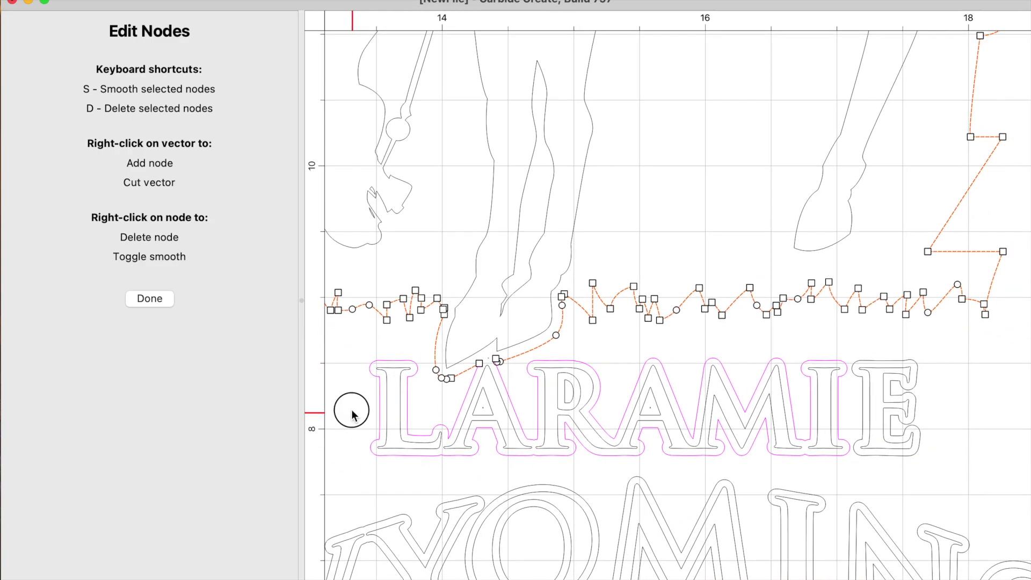
Delete the offset outline around the LARAMIE letters
scroll(410, 406, "up", 3)
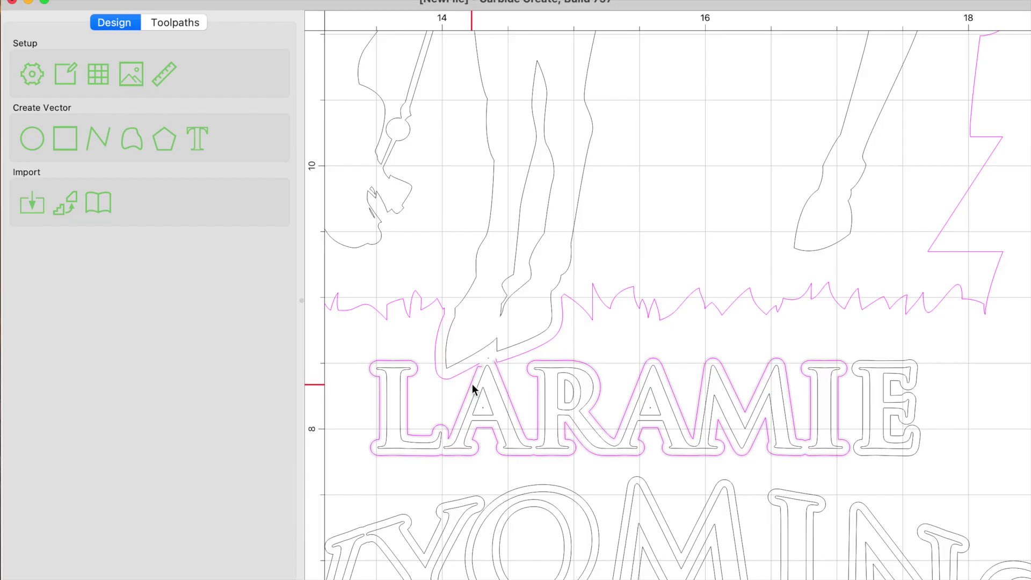
scroll(473, 384, "up", 5)
left_click(485, 345)
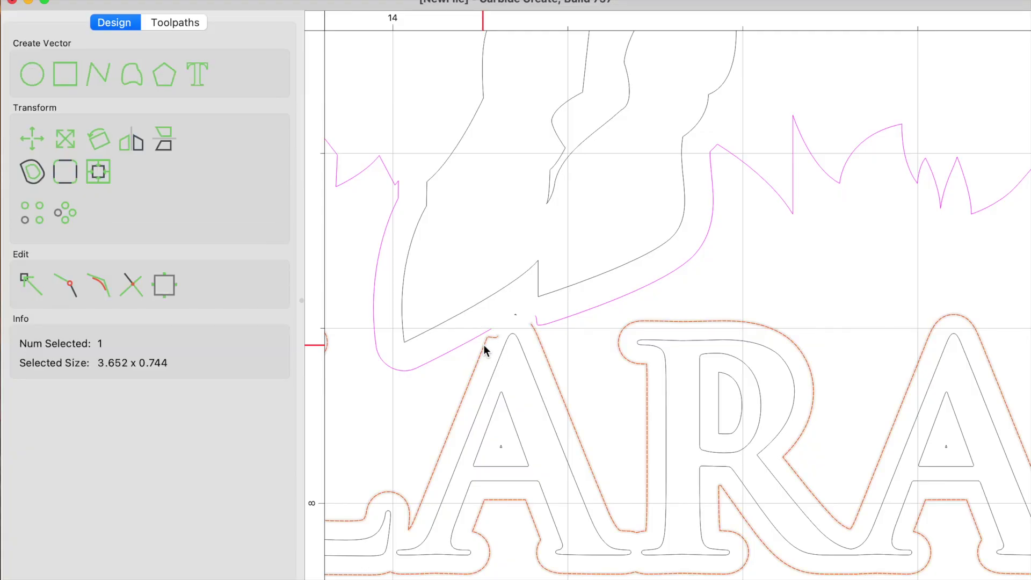
key("Delete")
scroll(485, 350, "up", 5)
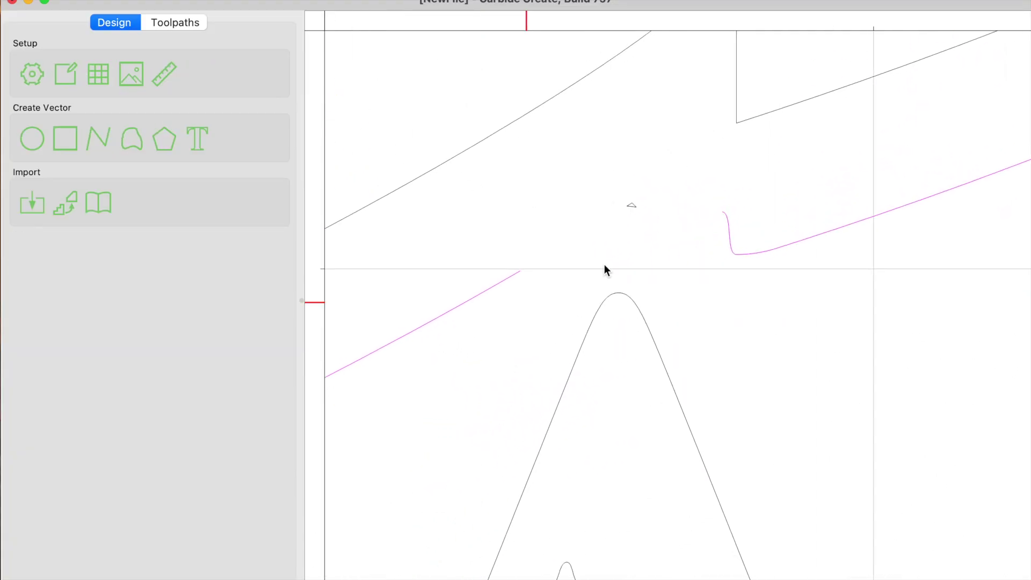
scroll(649, 220, "up", 1)
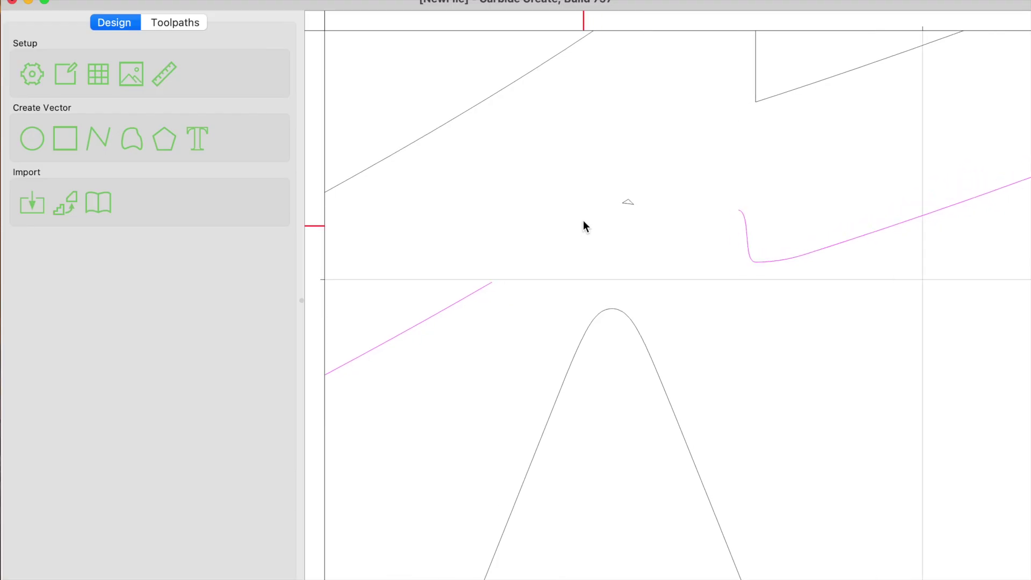
Select and delete the tiny 0.006 x 0.003 stray fragment in the gap
left_click(626, 204)
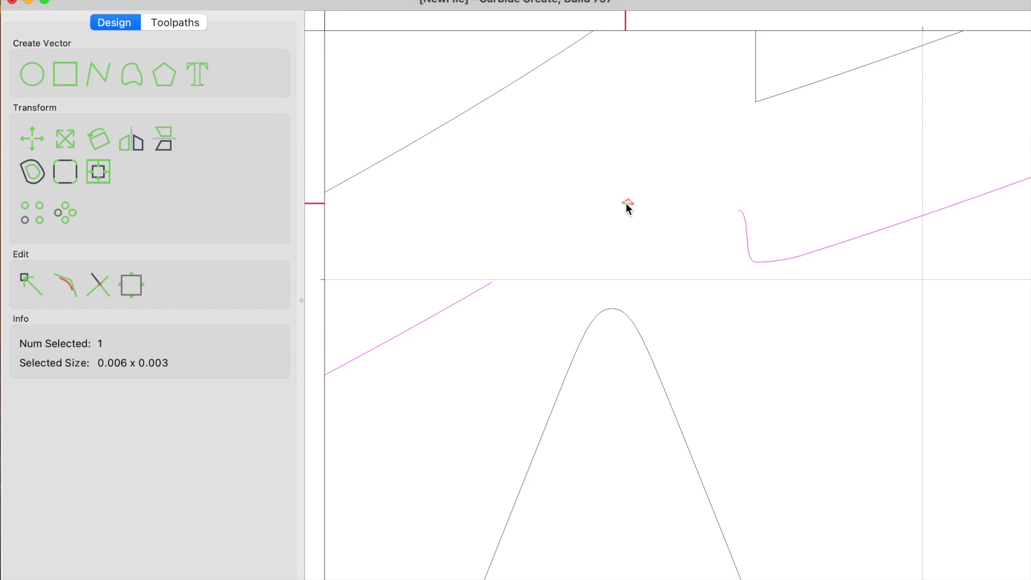
scroll(626, 203, "down", 2)
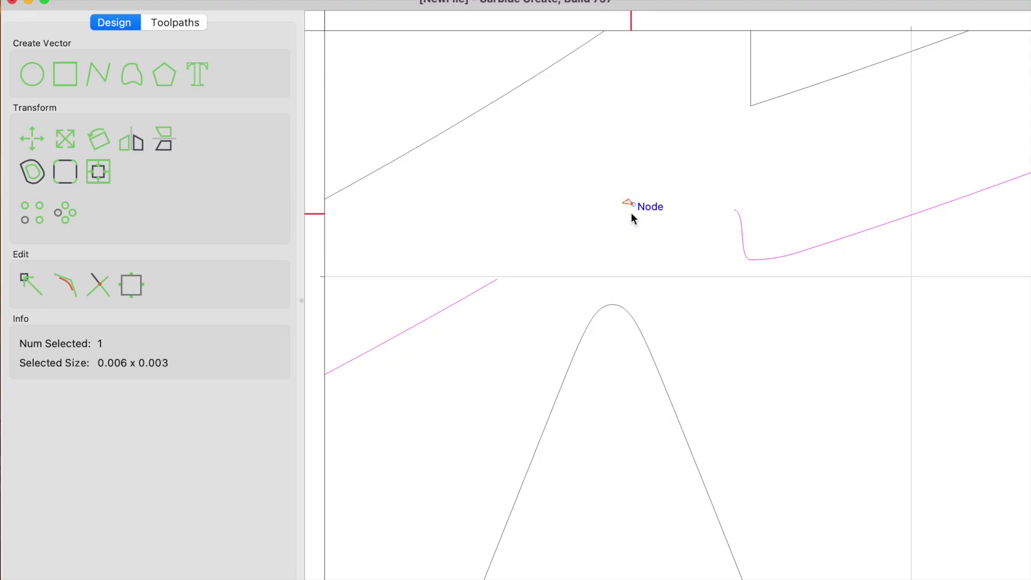
key("Escape")
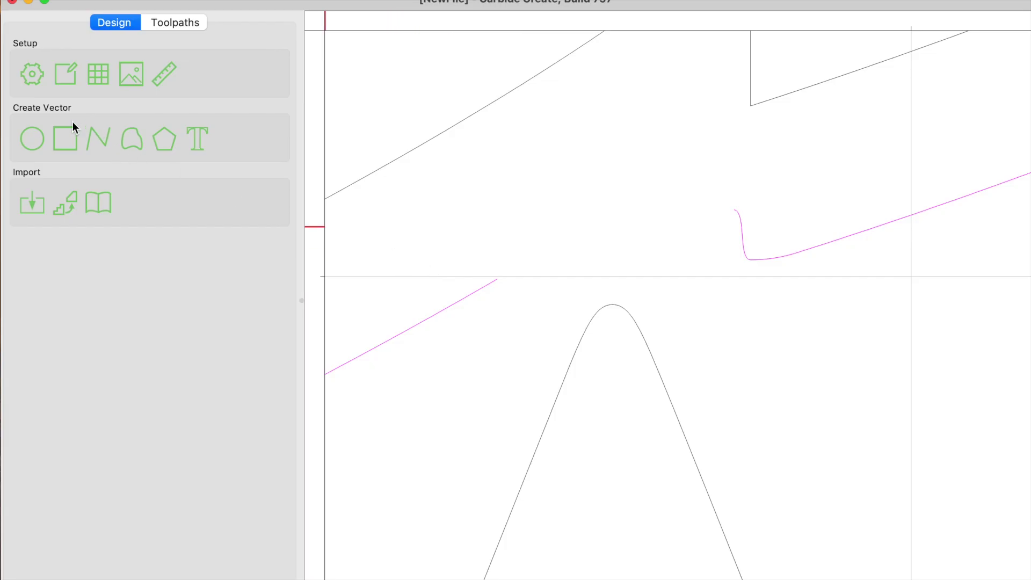
Draw a 0.126 x 0.037 straight polyline from the left cut end to the right cut end
left_click(108, 140)
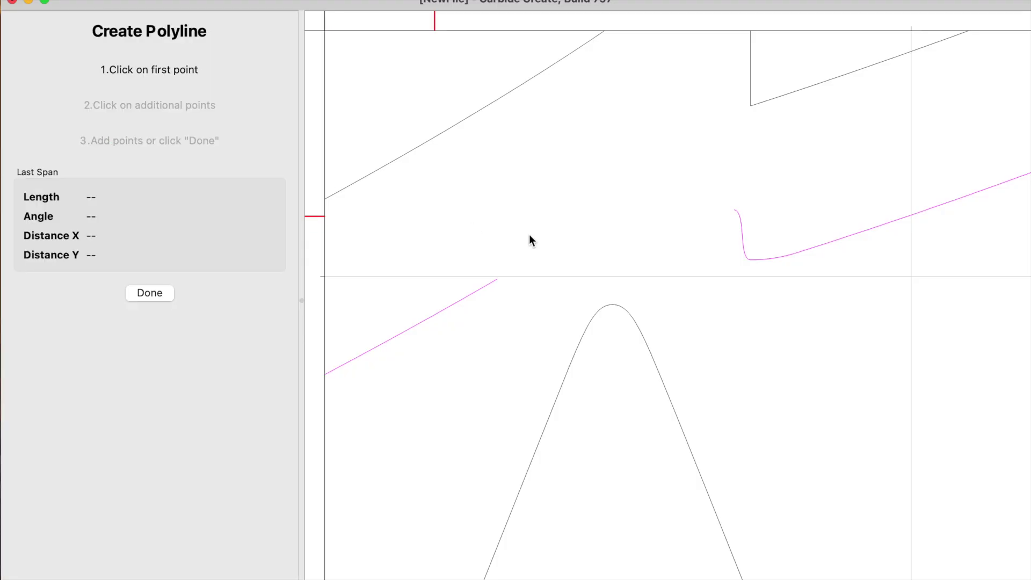
left_click(498, 280)
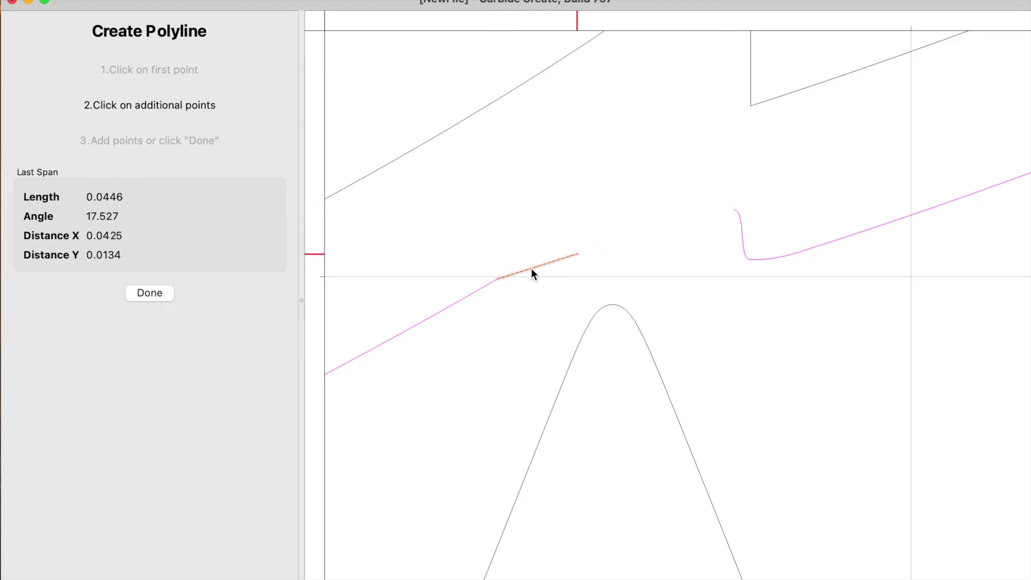
left_click(734, 210)
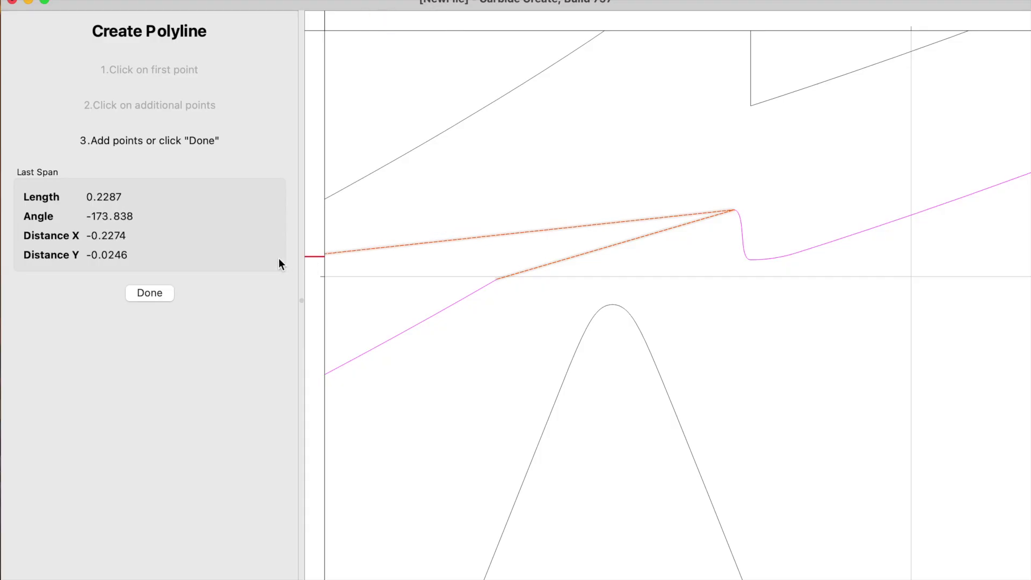
left_click(150, 293)
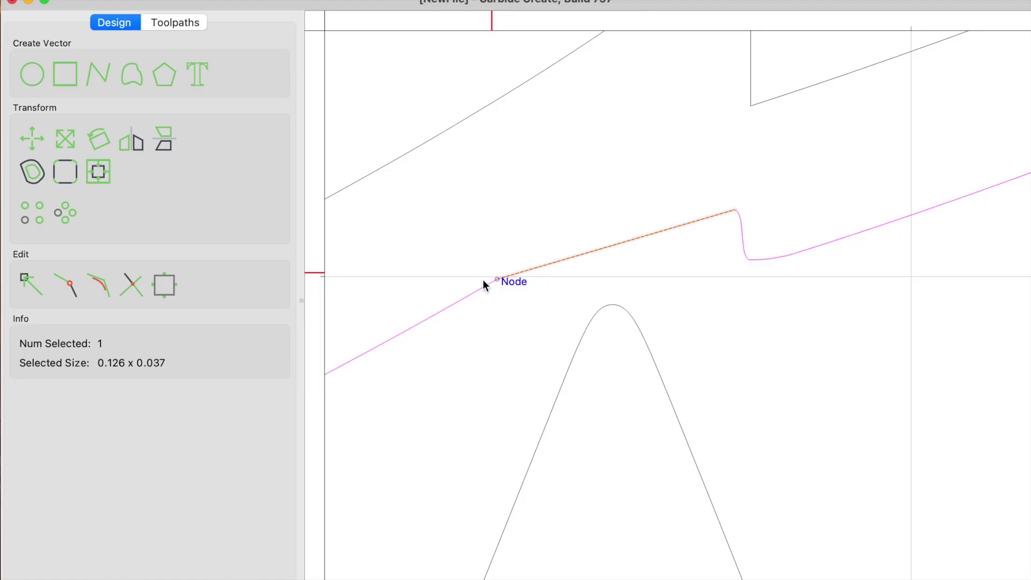
Join the bridging line and the outline segment into one 19.174 x 19.294 vector
left_click(470, 296, "shift")
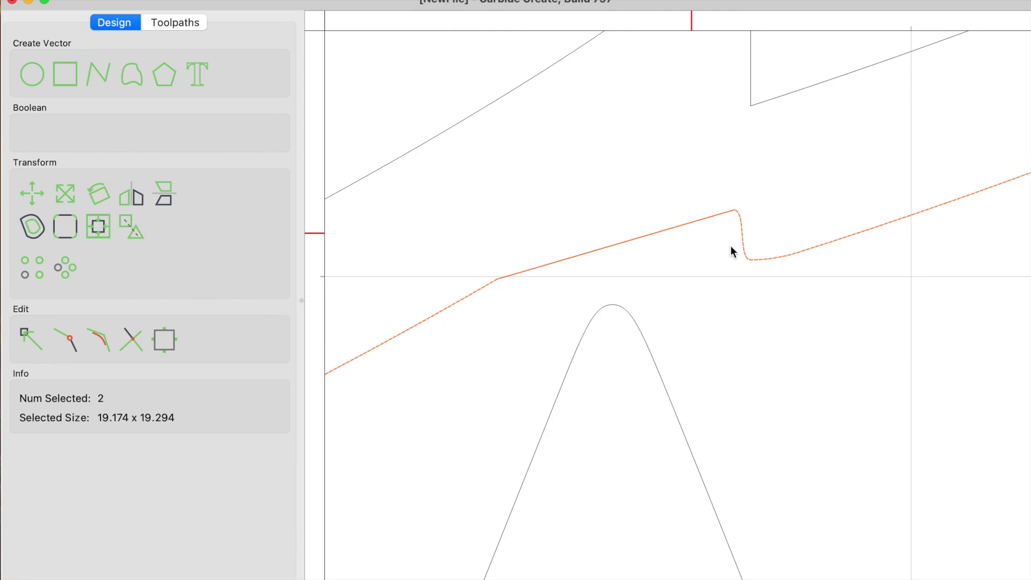
left_click(436, 308)
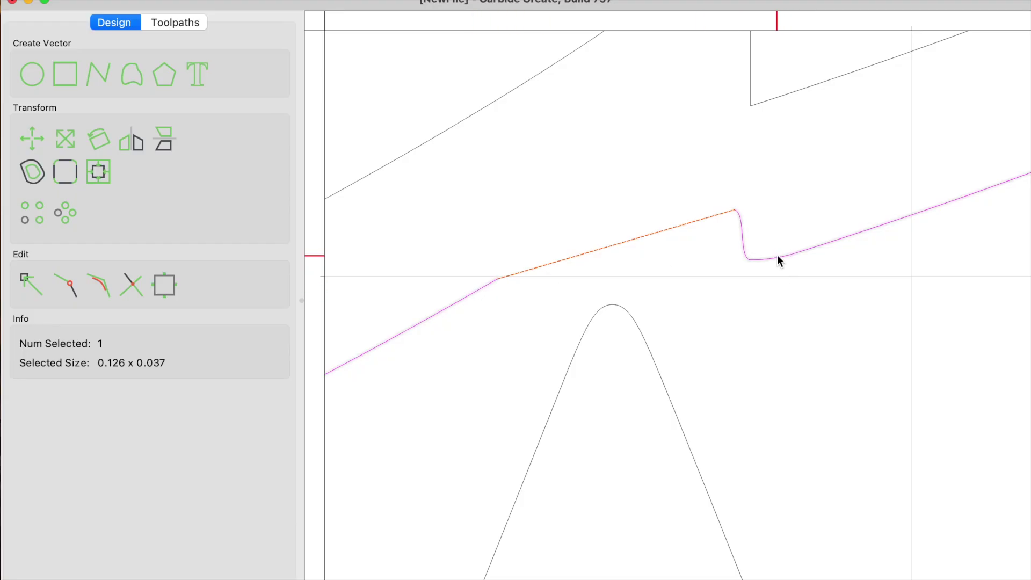
left_click(469, 295, "shift")
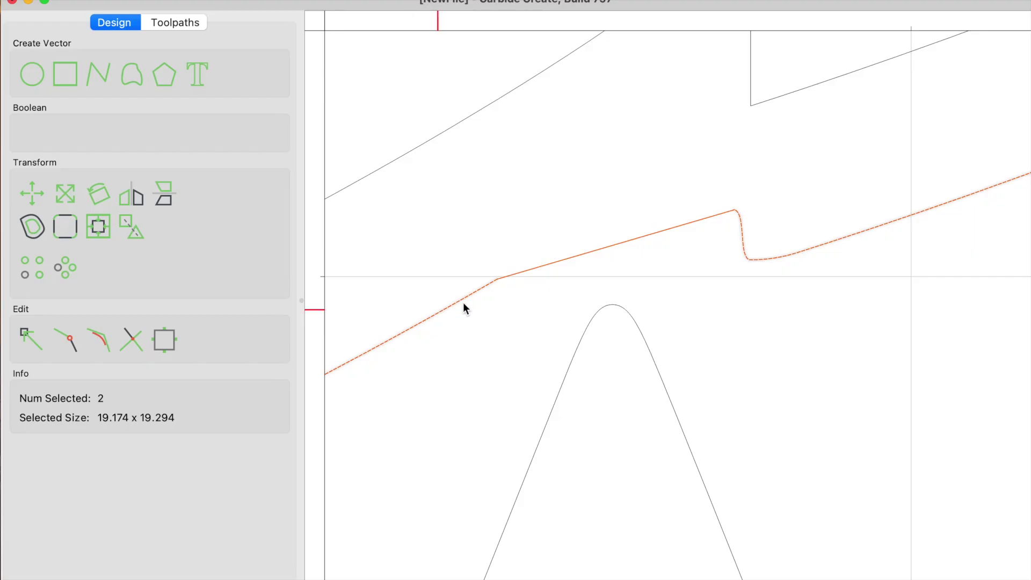
left_click(73, 337)
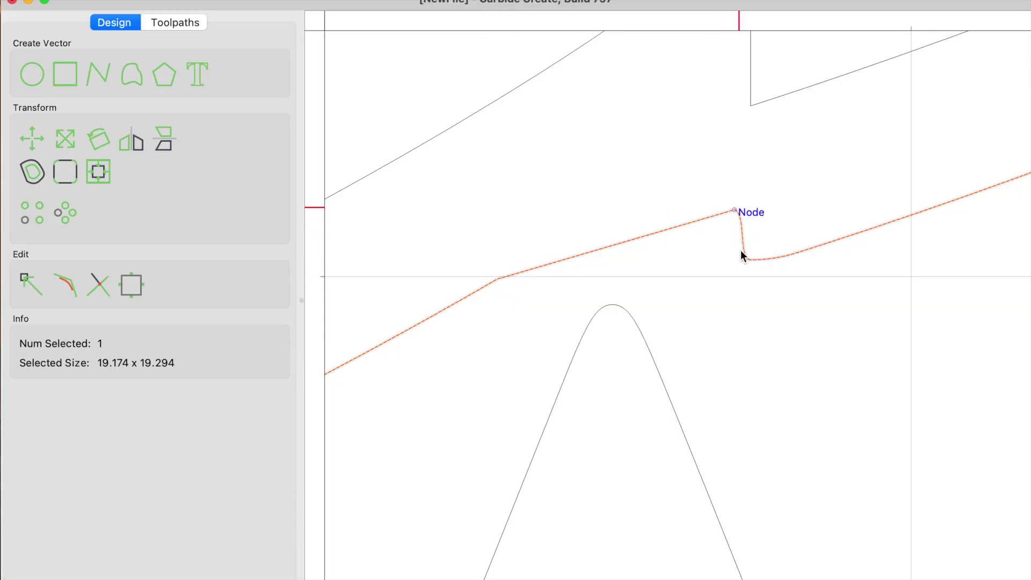
Zoom out to view the whole shield with its continuous grass-line outline
scroll(550, 295, "down", 6)
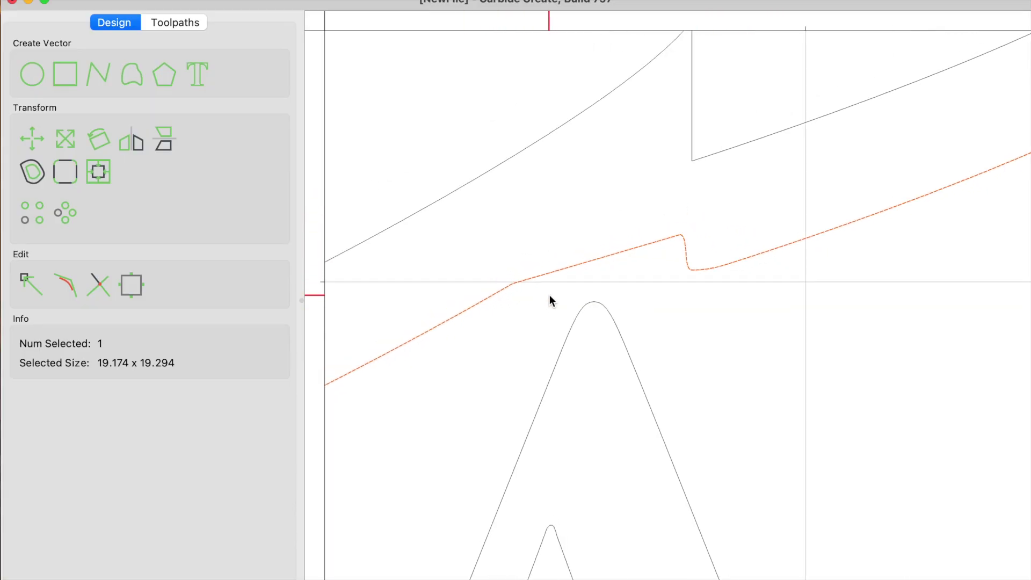
scroll(550, 296, "down", 1)
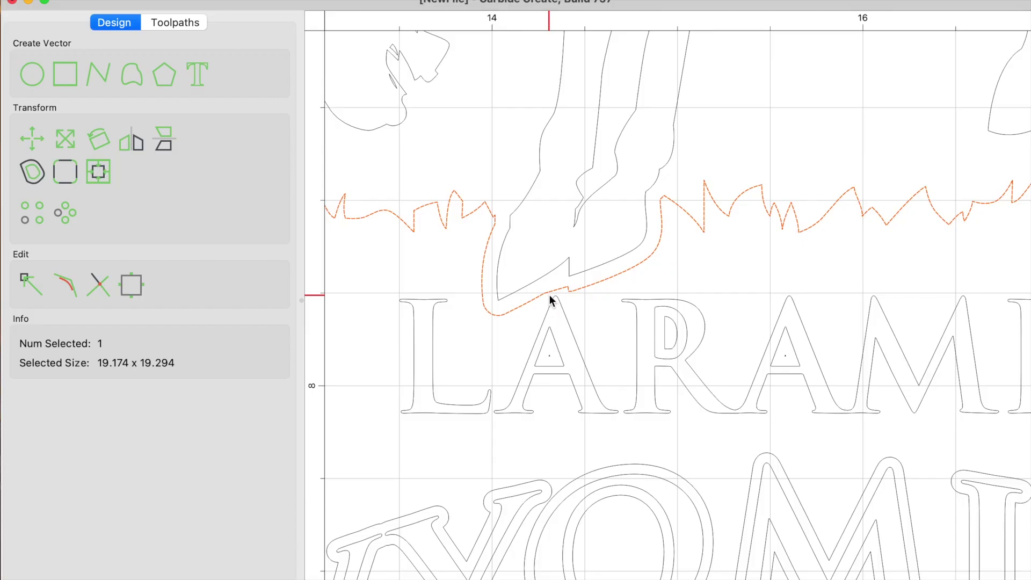
scroll(660, 416, "up", 2)
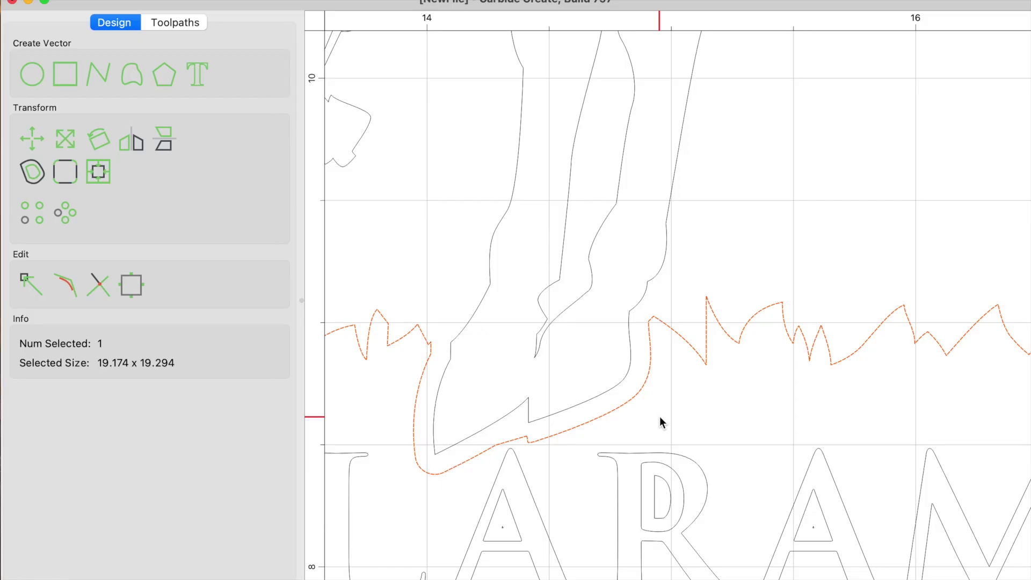
scroll(660, 417, "down", 10)
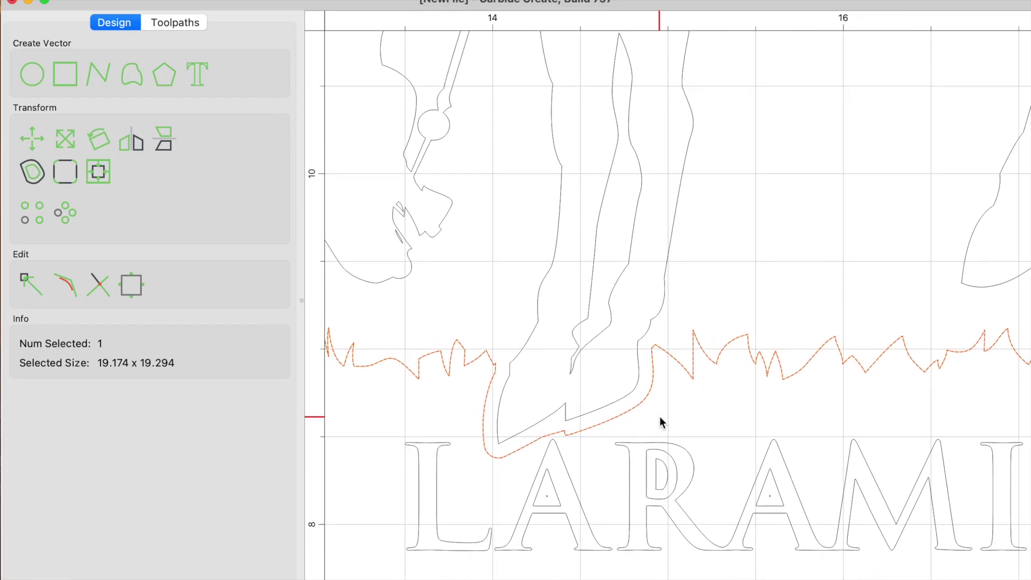
scroll(660, 417, "down", 3)
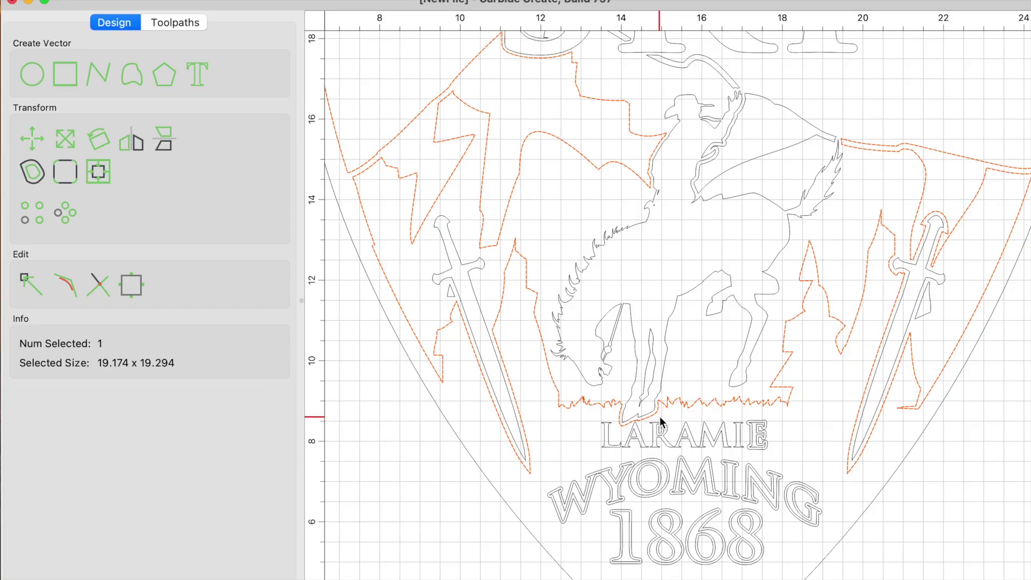
scroll(660, 417, "down", 2)
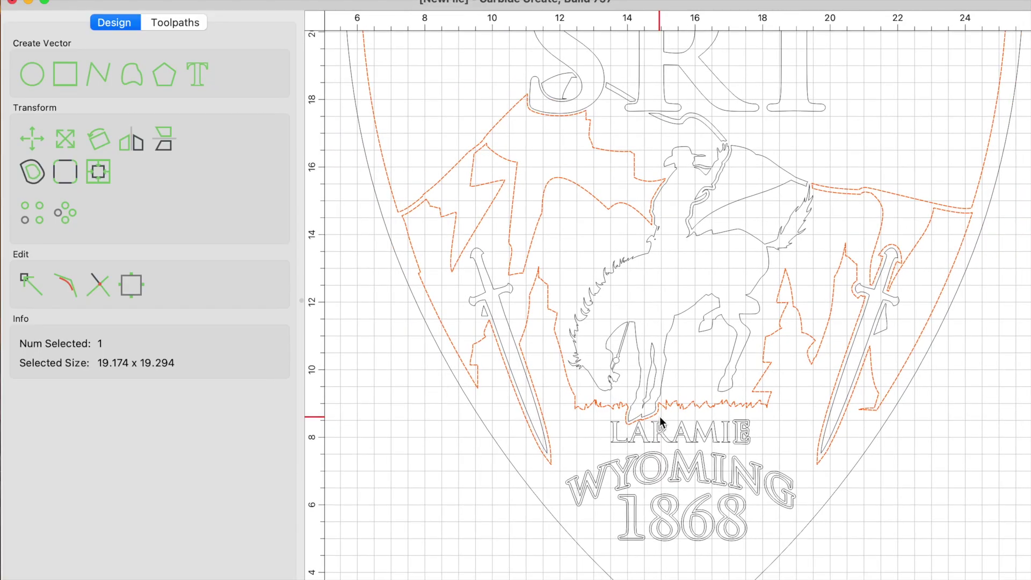
scroll(659, 416, "down", 2)
scroll(659, 422, "down", 2)
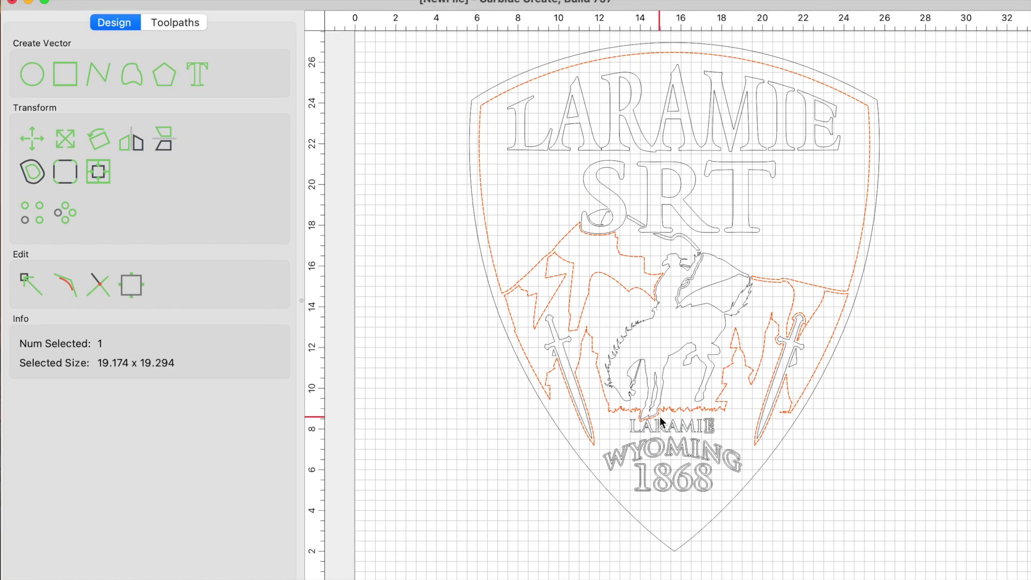
scroll(652, 422, "down", 1)
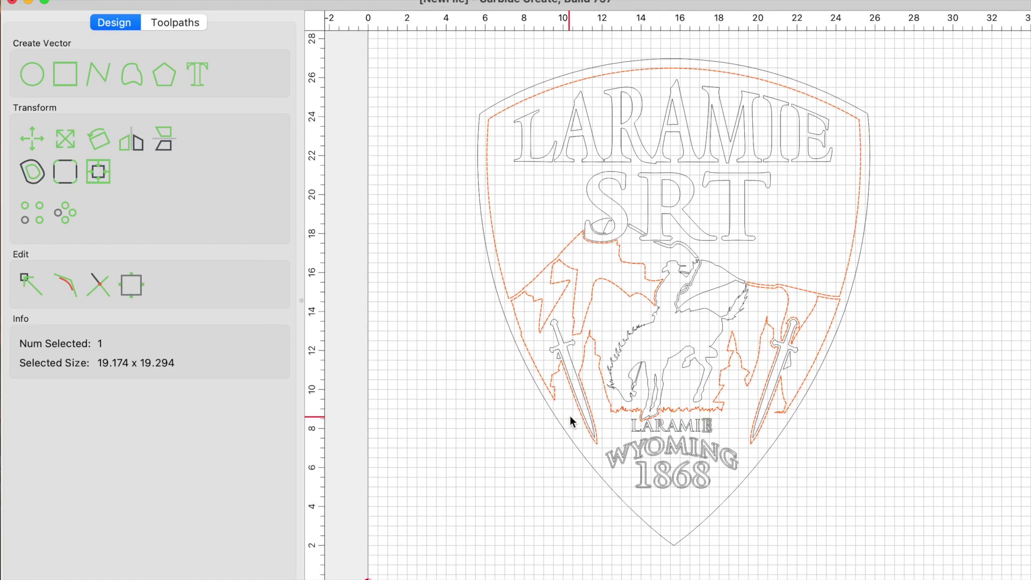